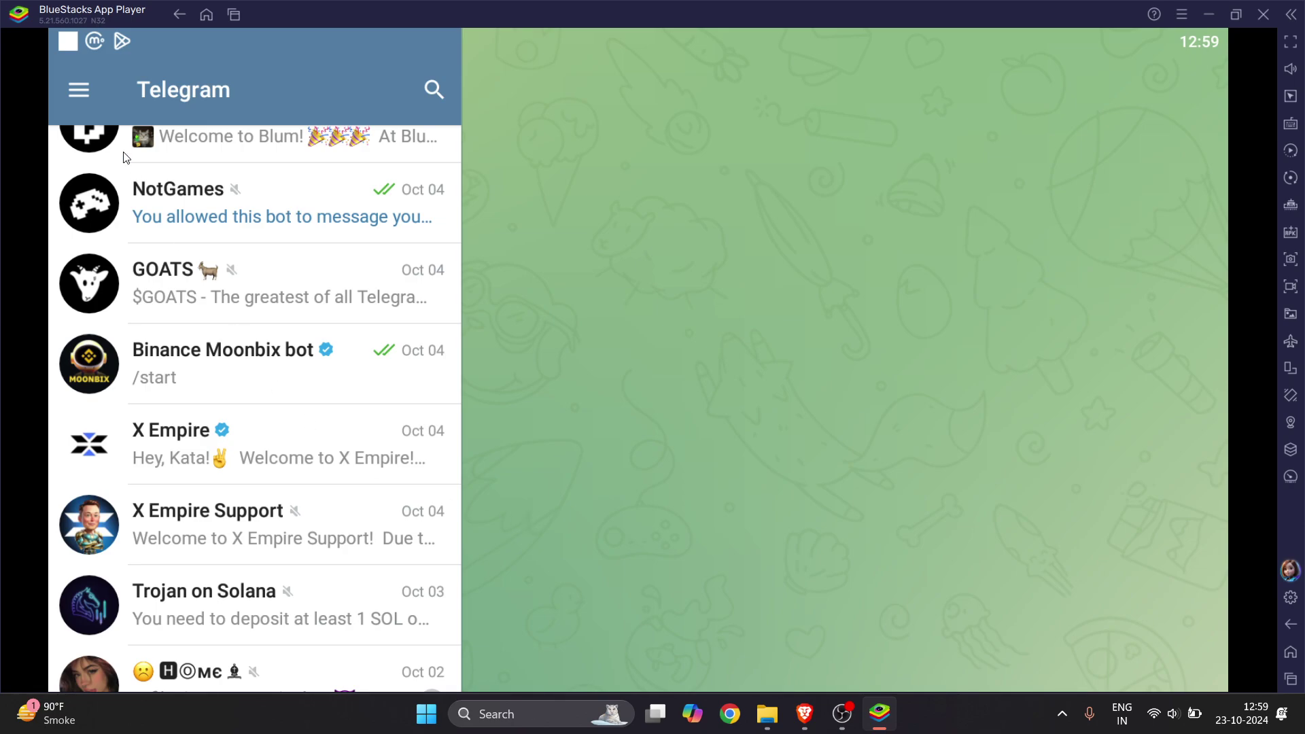
Browse the Telegram account settings, close them, and reopen the main menu
{"action": "left_click", "coordinate": [84, 98]}
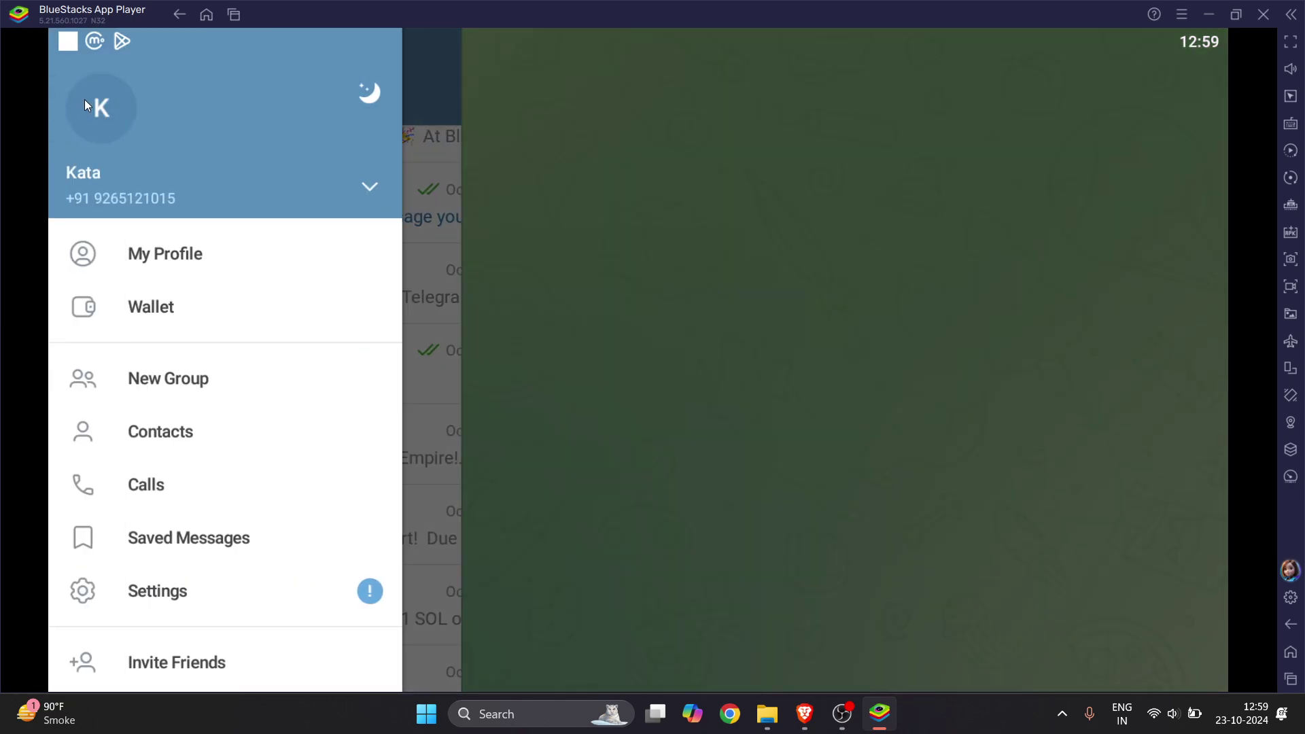
{"action": "left_click", "coordinate": [204, 597]}
{"action": "scroll", "coordinate": [684, 494], "scroll_direction": "down", "scroll_amount": 3}
{"action": "scroll", "coordinate": [684, 494], "scroll_direction": "down", "scroll_amount": 2}
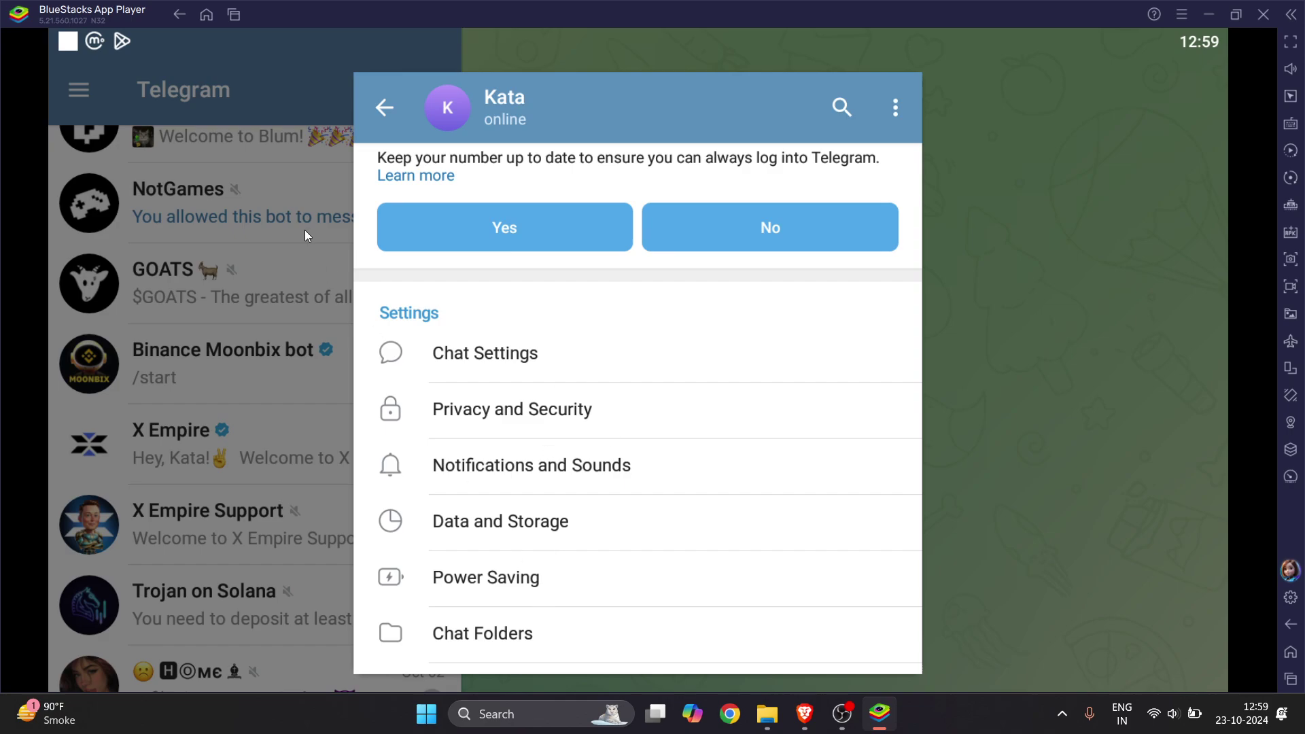
{"action": "left_click", "coordinate": [1150, 302]}
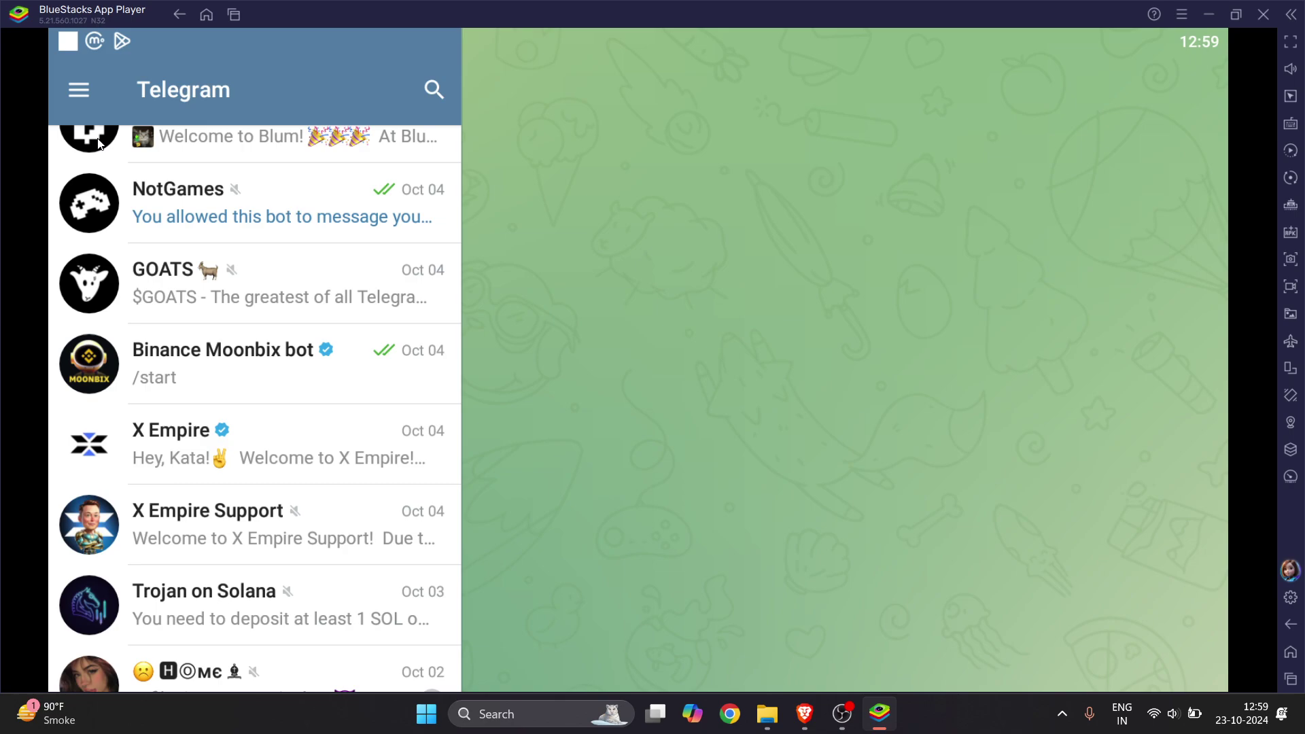
{"action": "left_click", "coordinate": [71, 95]}
Launch Wallet and open its options menu once the $0.00 balance loads
{"action": "left_click", "coordinate": [127, 307]}
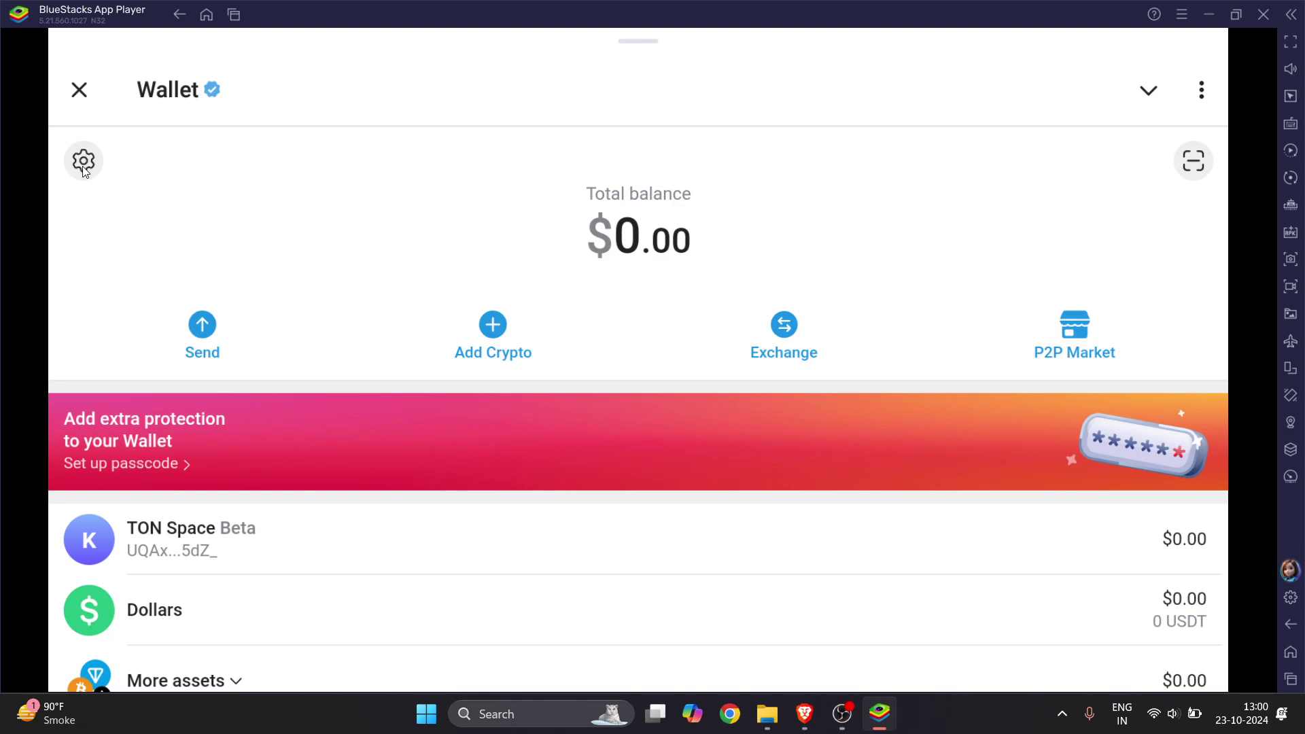
{"action": "left_click", "coordinate": [1201, 90]}
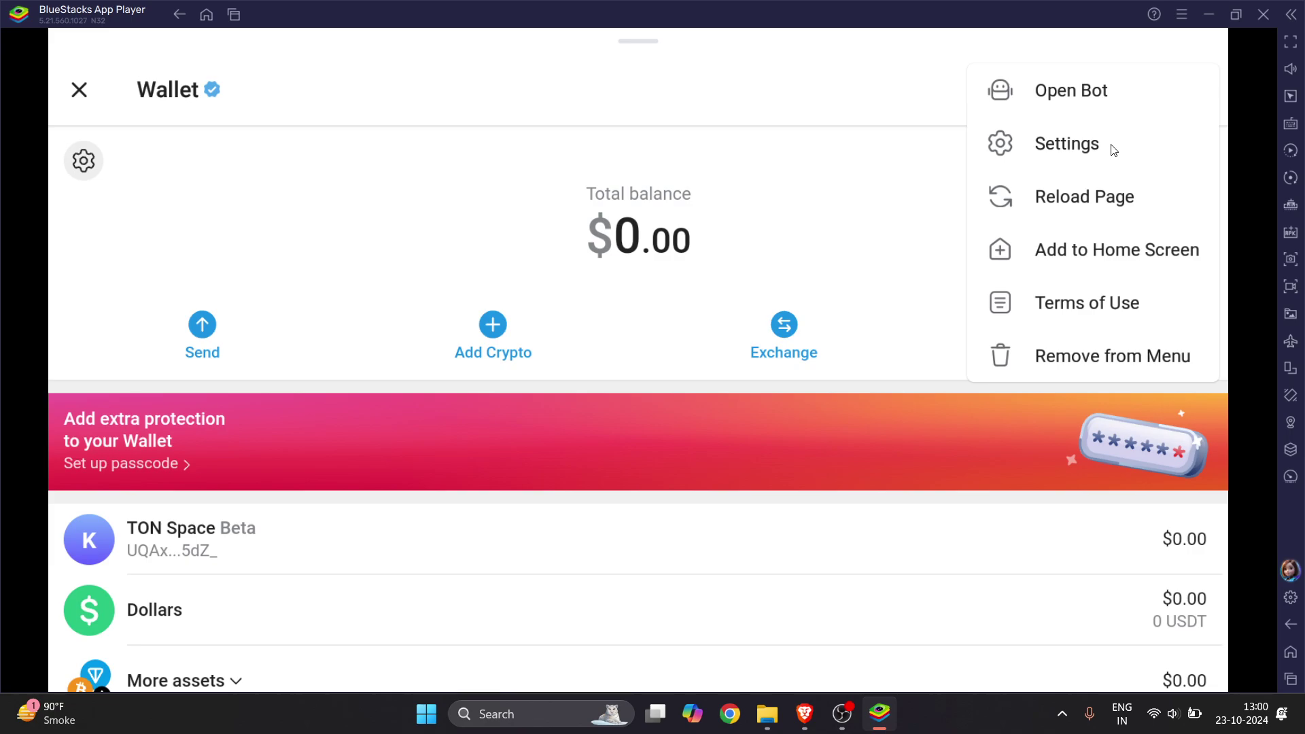
{"action": "left_click", "coordinate": [1099, 368]}
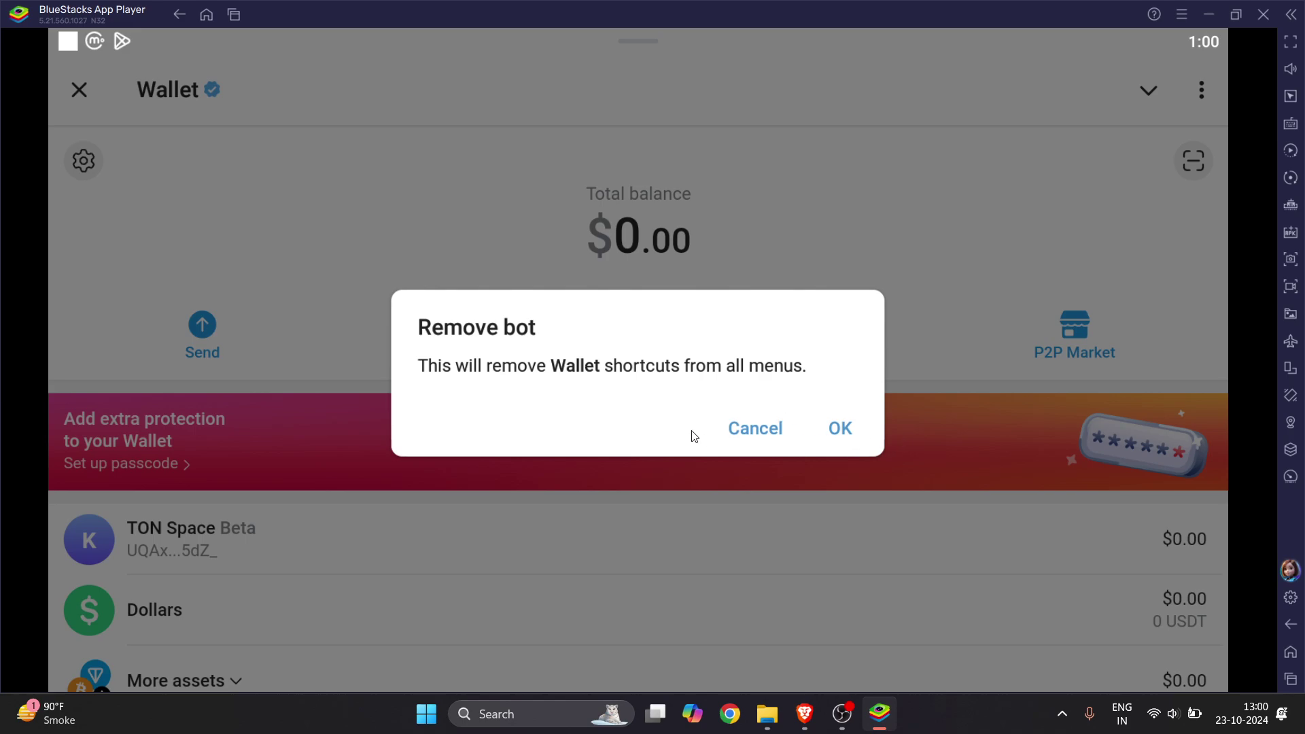
{"action": "left_click", "coordinate": [761, 433]}
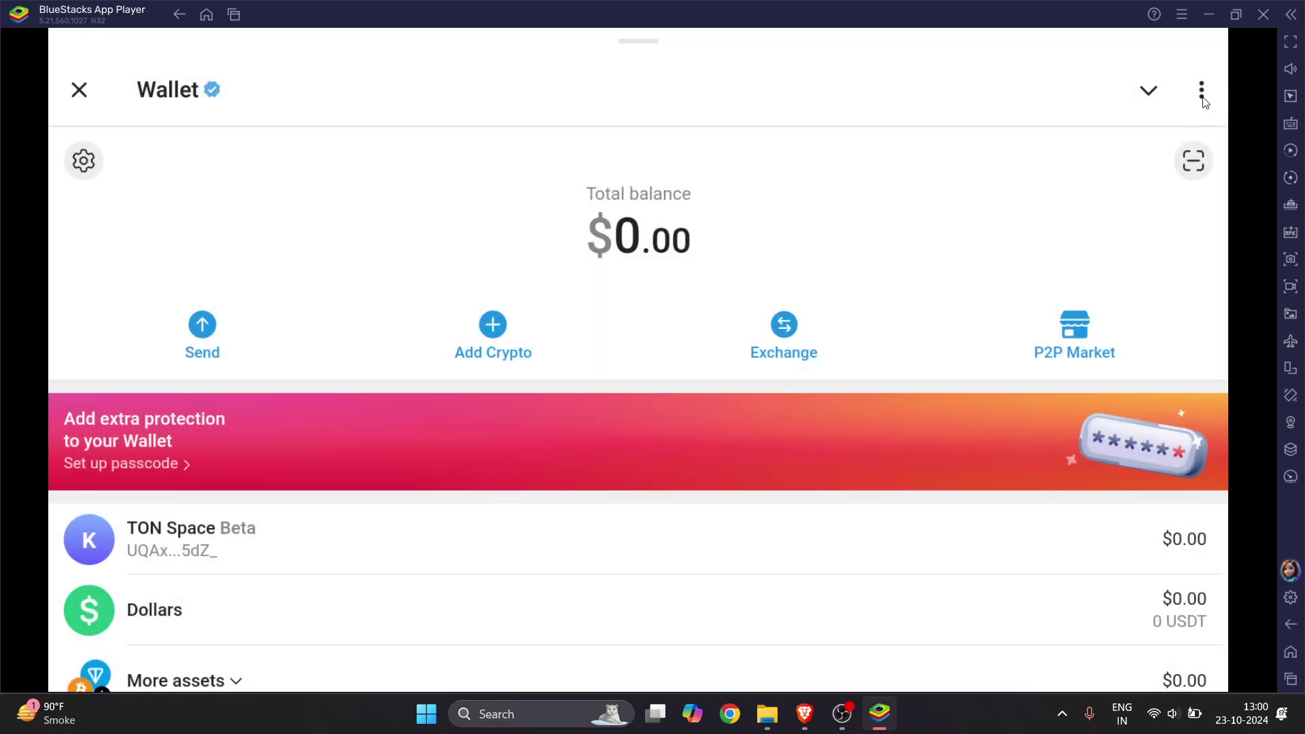
{"action": "scroll", "coordinate": [938, 586], "scroll_direction": "down", "scroll_amount": 2}
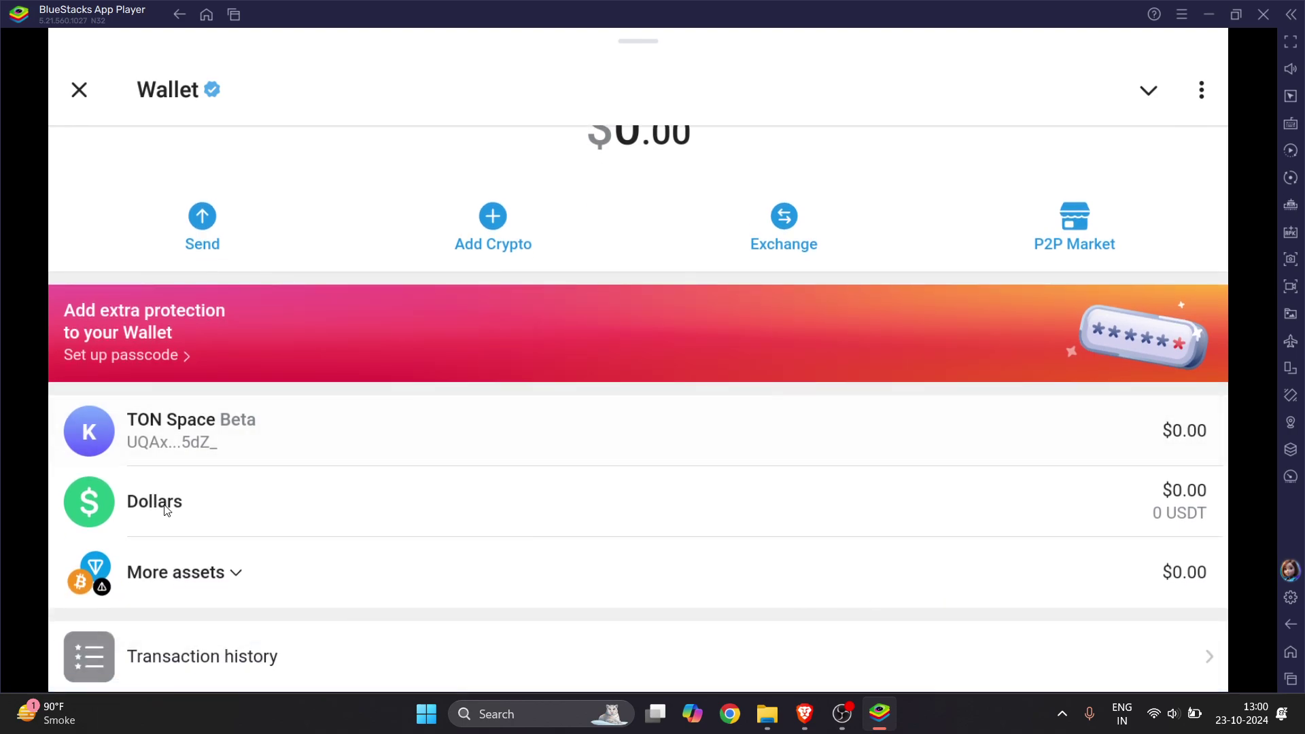
{"action": "scroll", "coordinate": [456, 679], "scroll_direction": "up", "scroll_amount": 2}
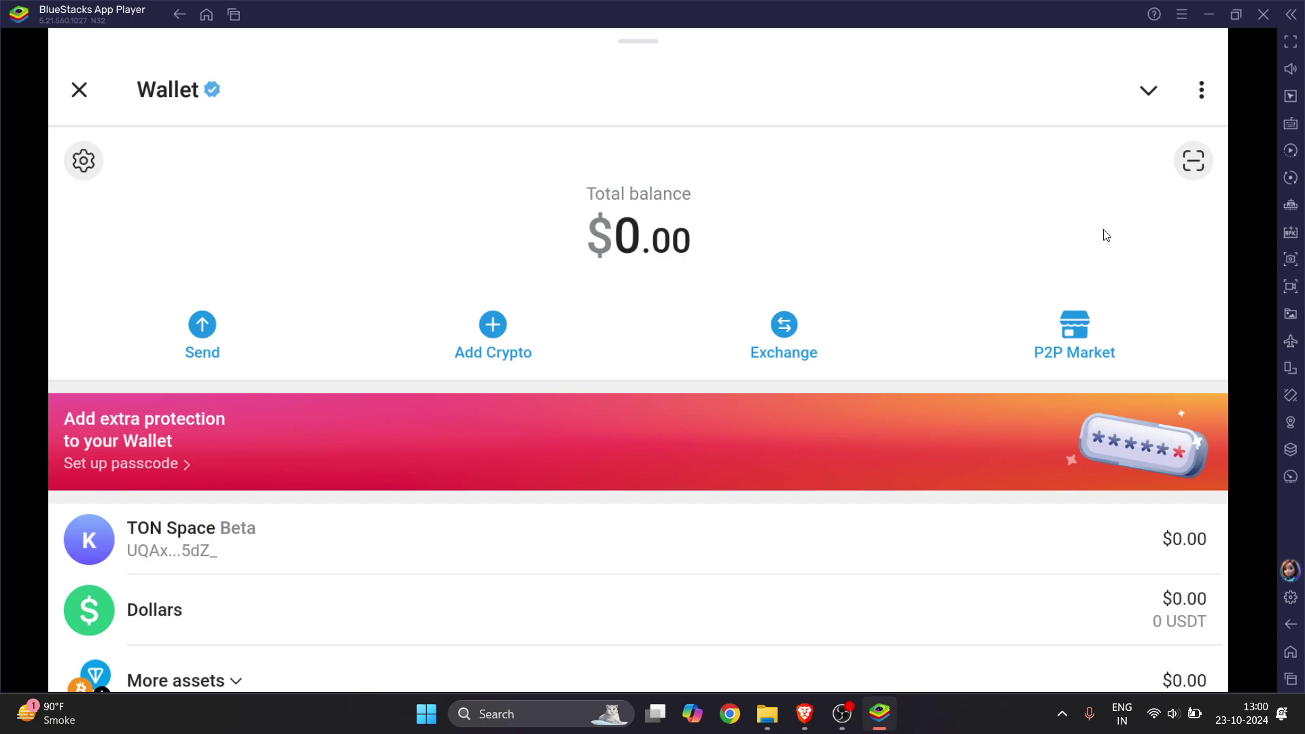
Open Wallet settings, view the TON Space page, then return to the main settings list
{"action": "left_click", "coordinate": [1202, 89]}
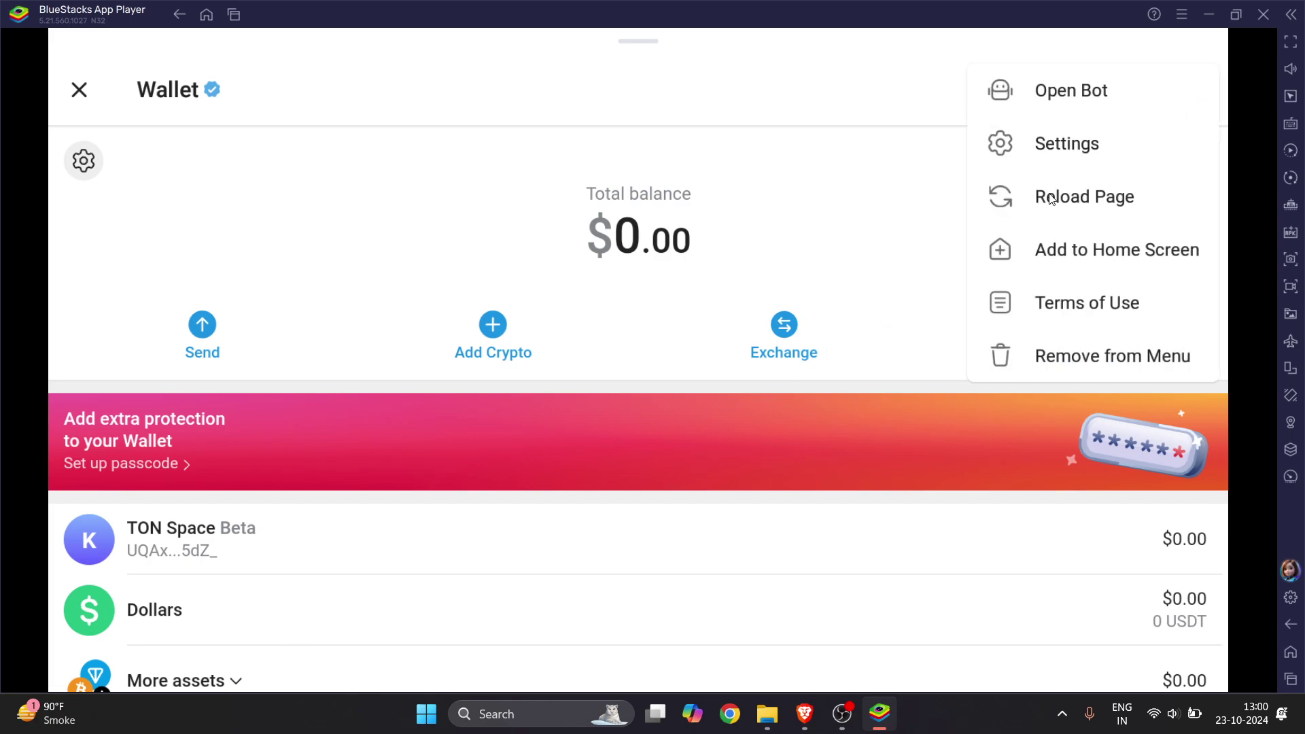
{"action": "left_click", "coordinate": [1068, 143]}
{"action": "left_click", "coordinate": [126, 178]}
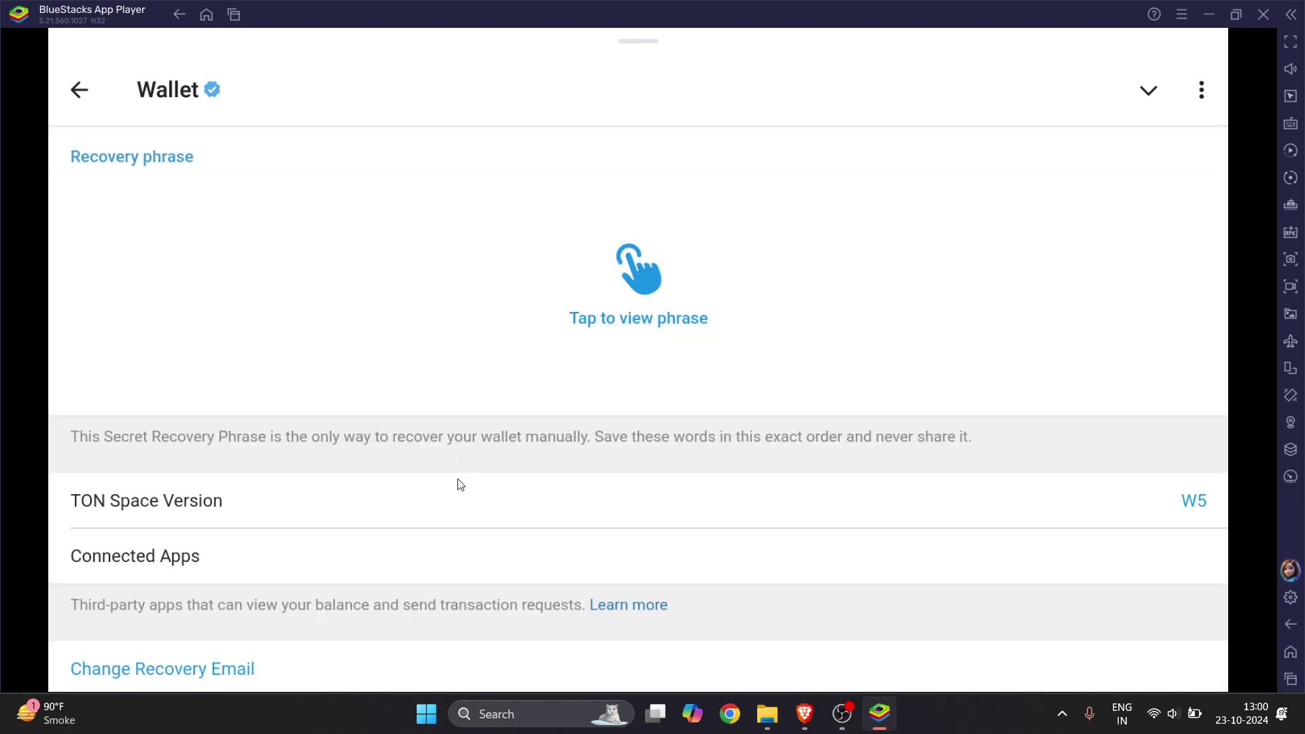
{"action": "scroll", "coordinate": [454, 501], "scroll_direction": "down", "scroll_amount": 3}
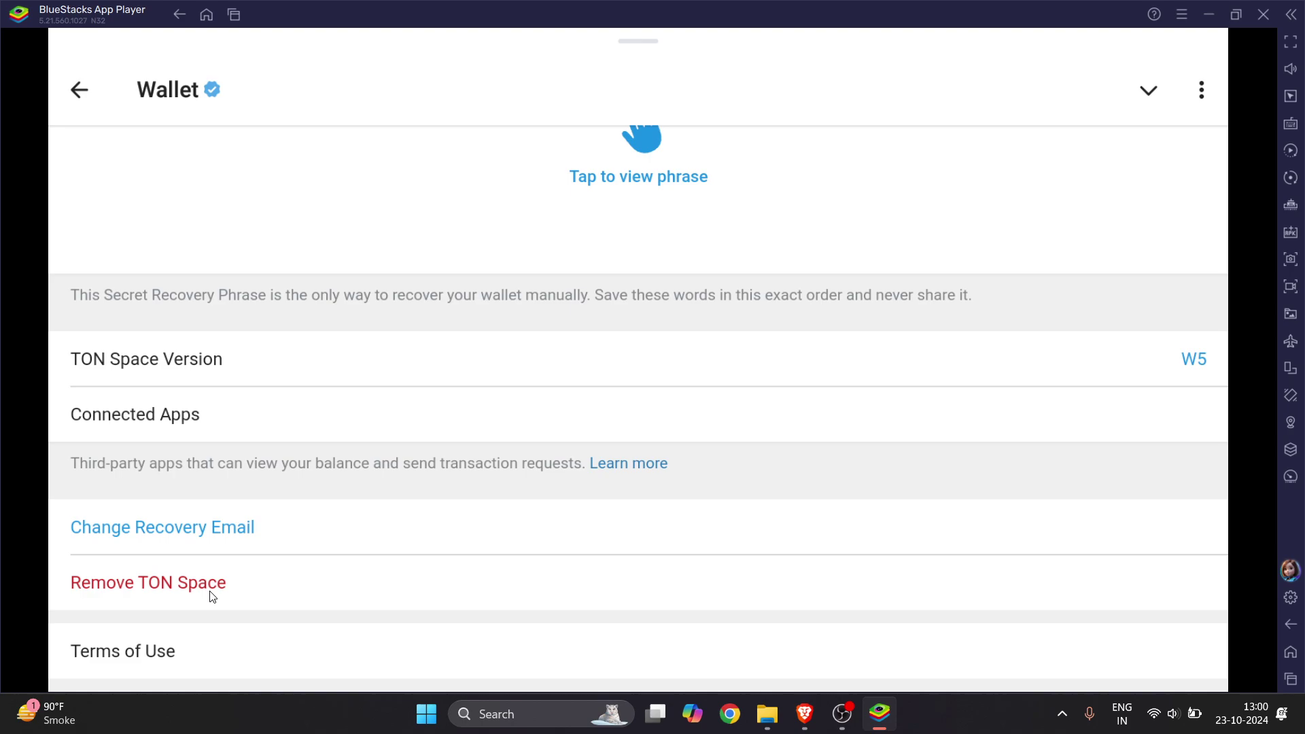
{"action": "left_click", "coordinate": [80, 93]}
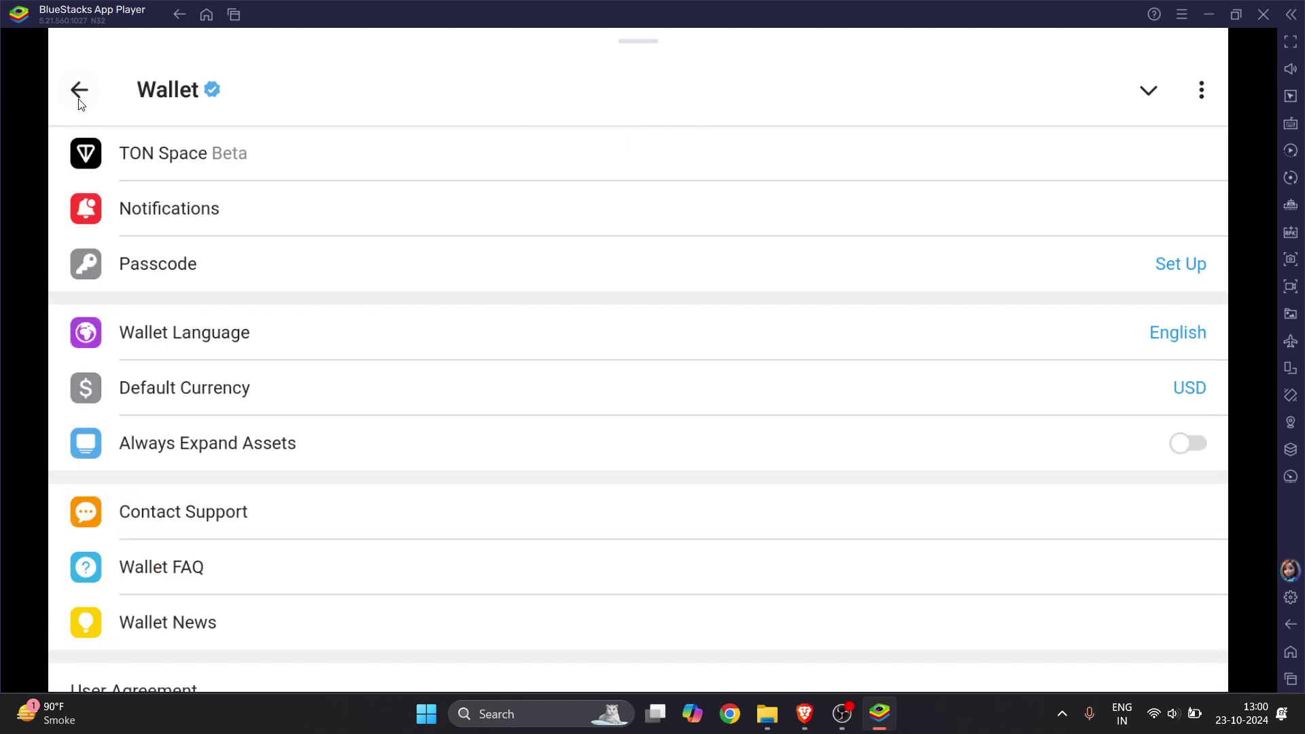